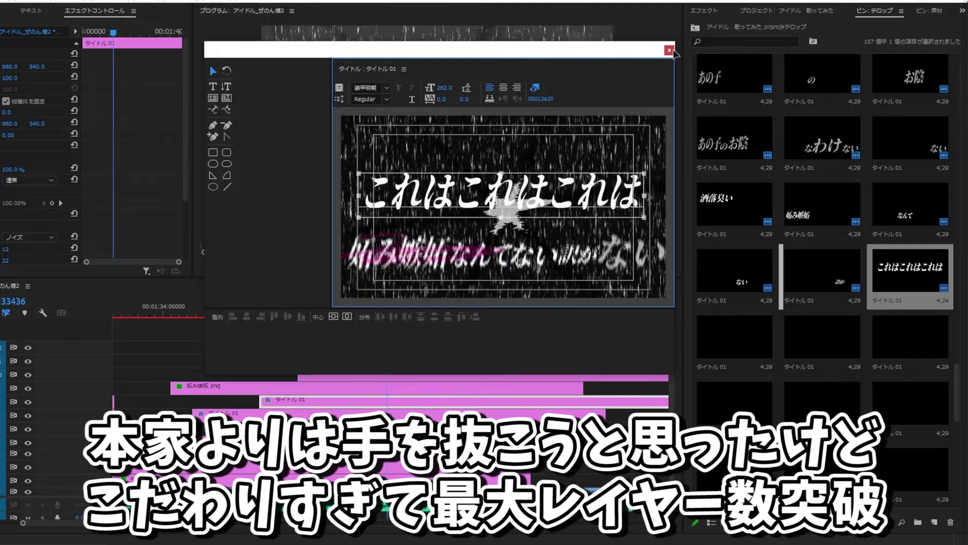
Bring up the context menu of editing options for the これはこれはこれは title text
right_click(467, 173)
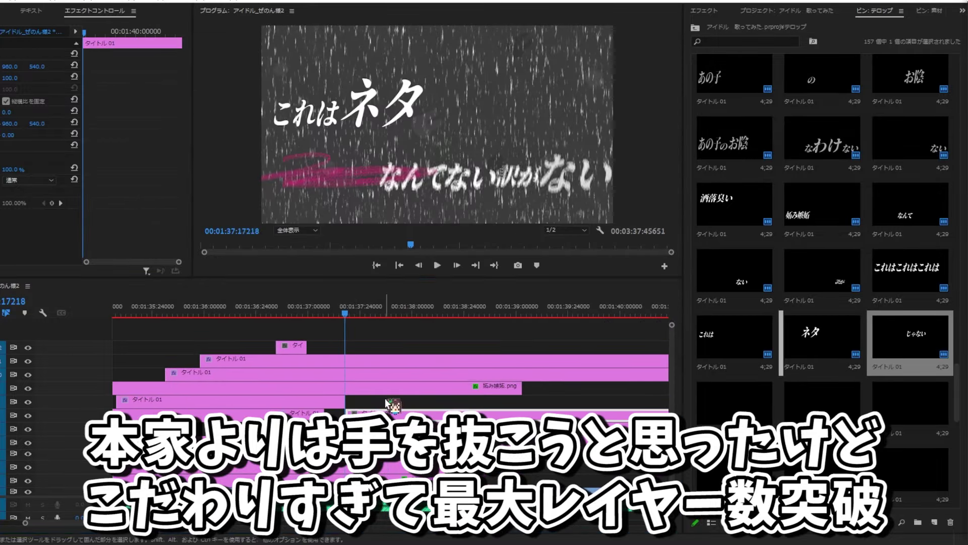